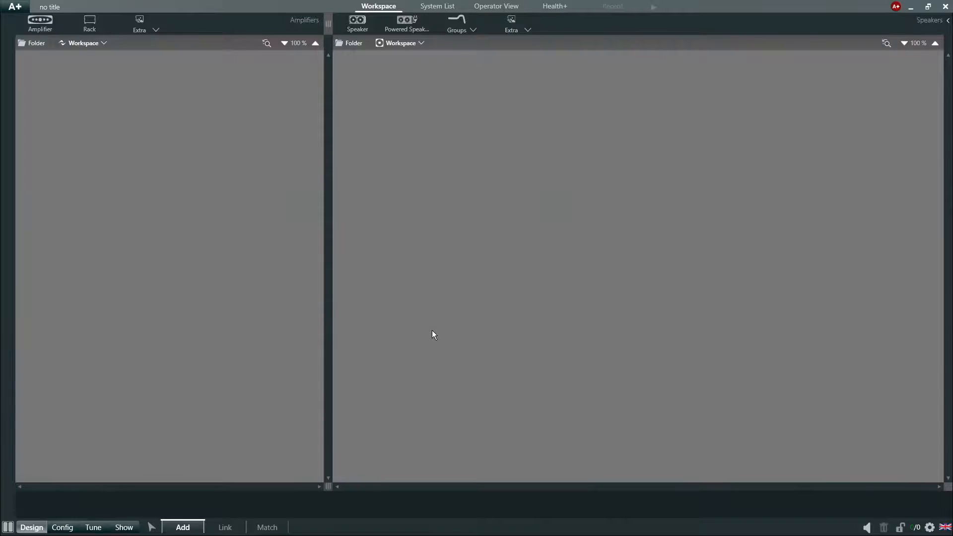
Step: Discover the connected T604 amplifier, add it to the workspace with synchronization enabled, and return to the Add view
{"action": "left_click", "coordinate": [276, 526]}
{"action": "left_click", "coordinate": [674, 24]}
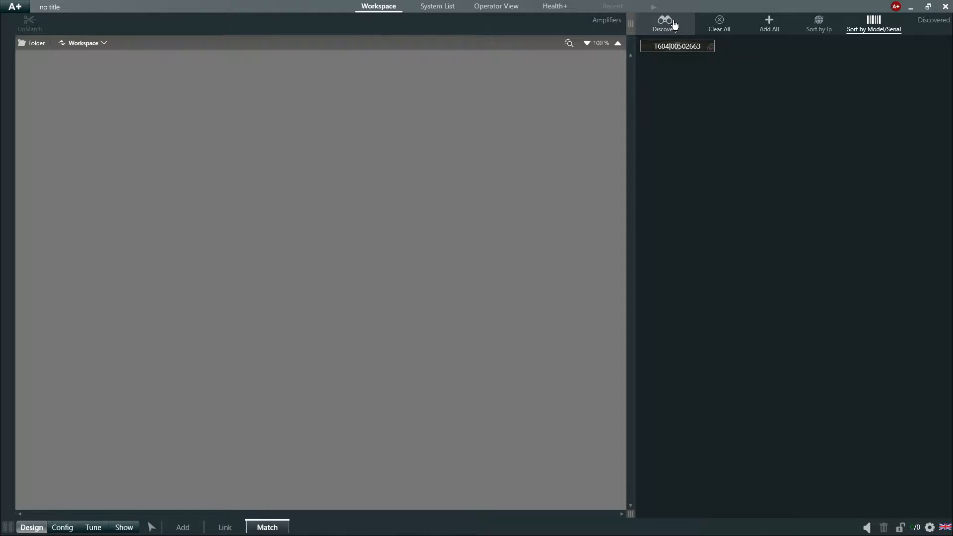
{"action": "left_click", "coordinate": [770, 26]}
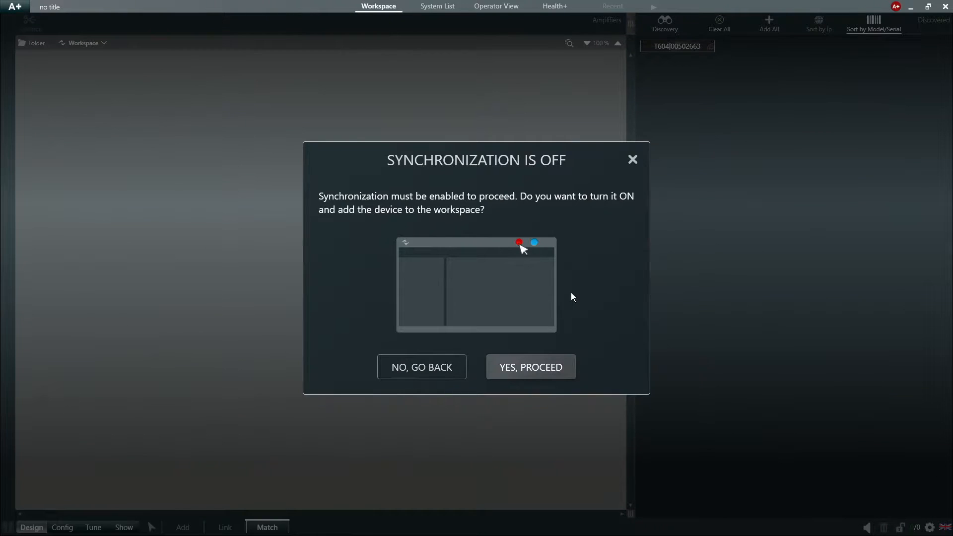
{"action": "left_click", "coordinate": [568, 373]}
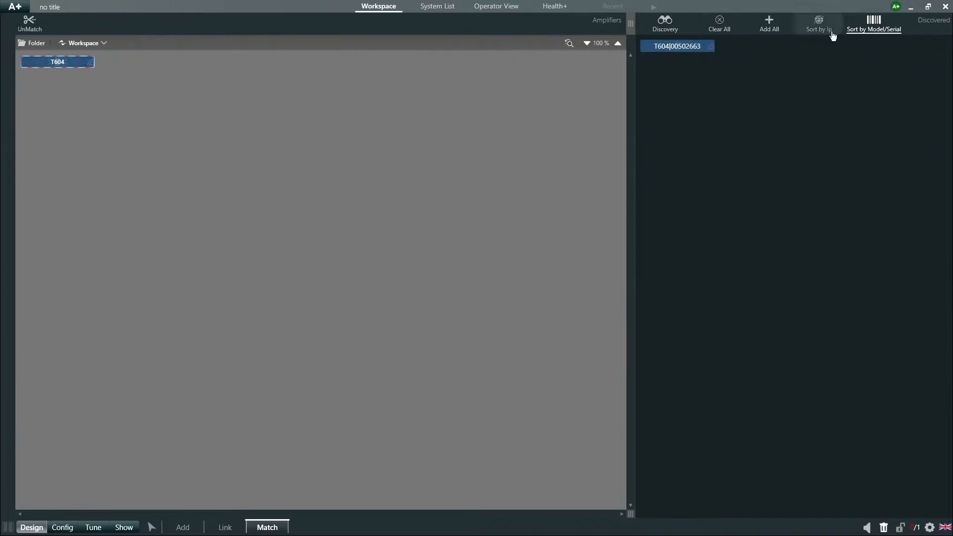
{"action": "left_click", "coordinate": [183, 527]}
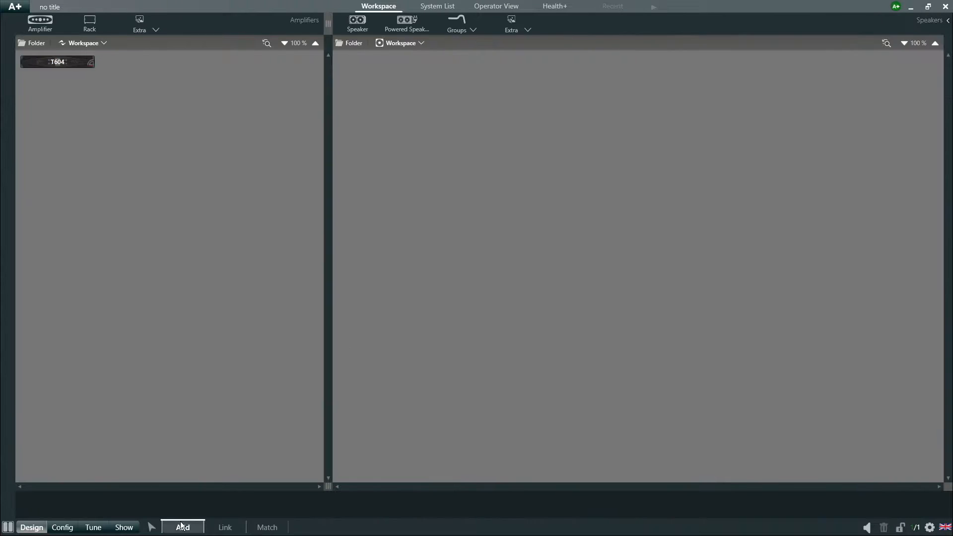
Step: In Preset Manager, import Snapshot 1.pam, Snapshot 2.pam, Snapshot 3.pam and Snapshot 4.pam into snapshot slots 1 to 4 respectively
{"action": "left_click", "coordinate": [23, 9]}
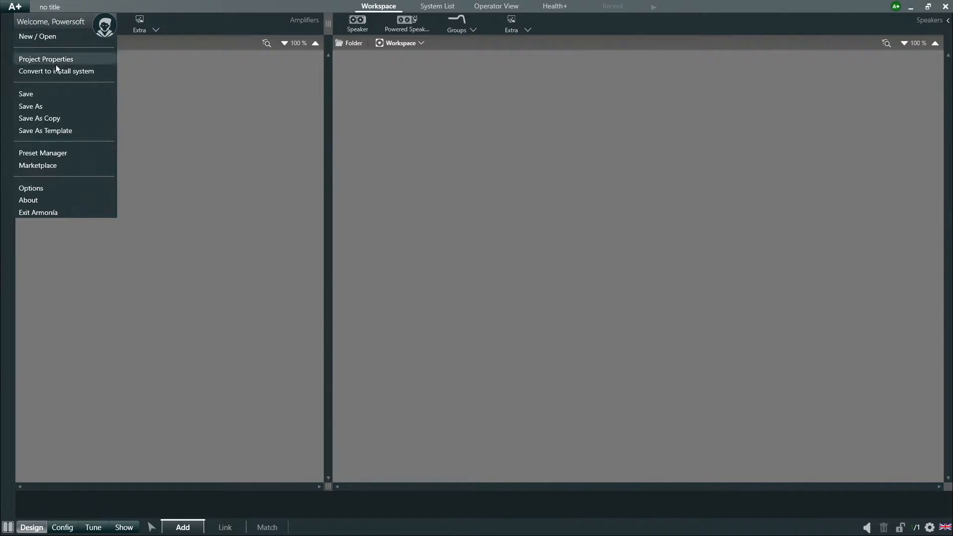
{"action": "left_click", "coordinate": [64, 154]}
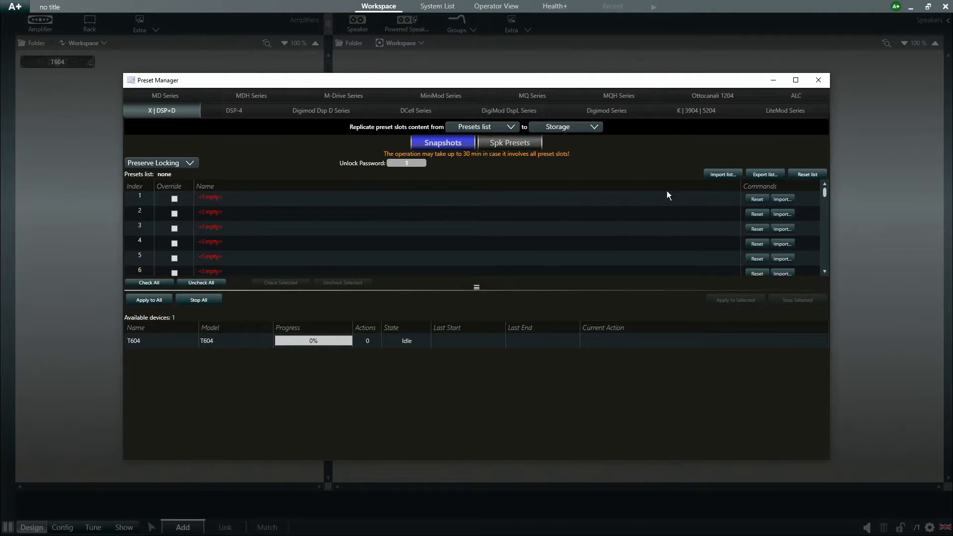
{"action": "left_click", "coordinate": [781, 199]}
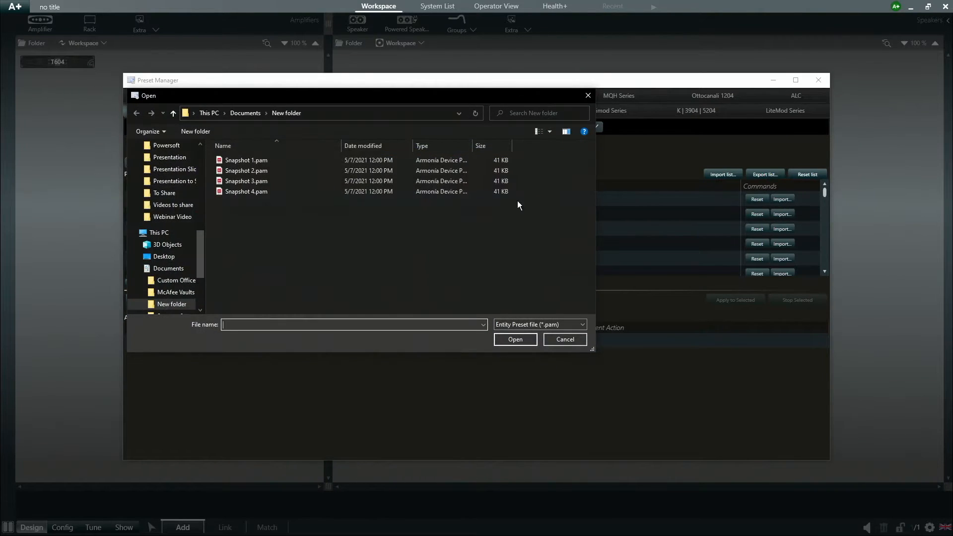
{"action": "double_click", "coordinate": [263, 161]}
{"action": "left_click", "coordinate": [781, 214]}
{"action": "double_click", "coordinate": [273, 172]}
{"action": "left_click", "coordinate": [782, 229]}
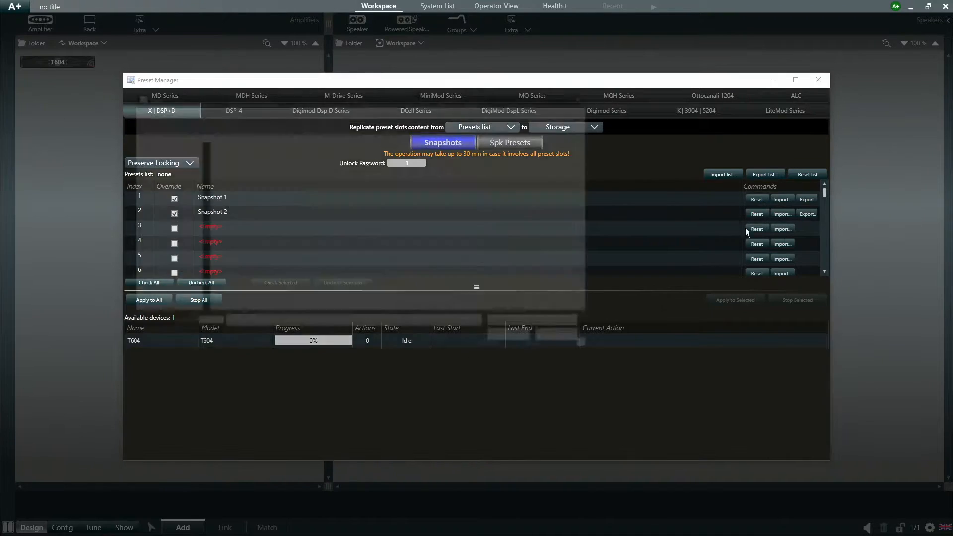
{"action": "left_click", "coordinate": [275, 181]}
{"action": "left_click", "coordinate": [275, 182]}
{"action": "left_click", "coordinate": [783, 244]}
{"action": "double_click", "coordinate": [244, 191]}
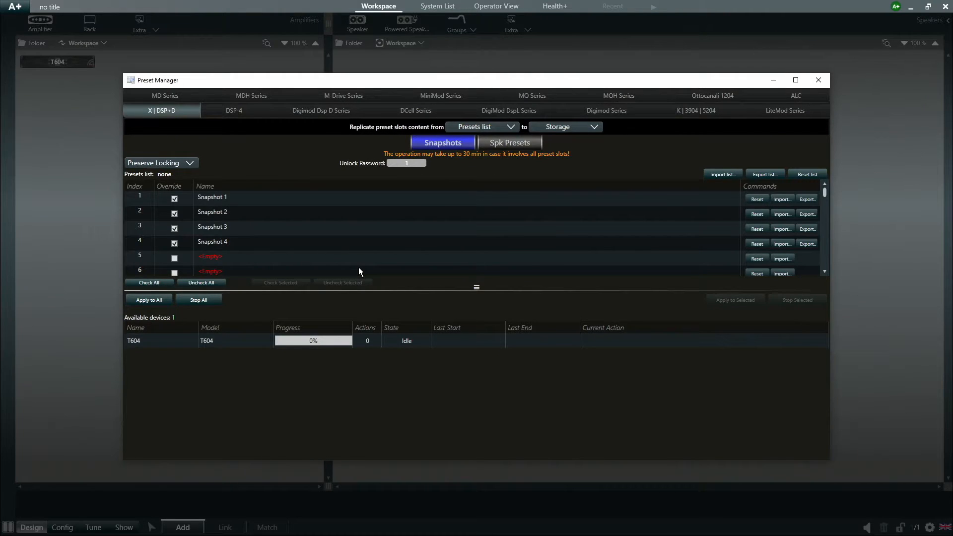
Step: Apply the four imported snapshots to the storage of the T604 amplifier
{"action": "left_click", "coordinate": [615, 340]}
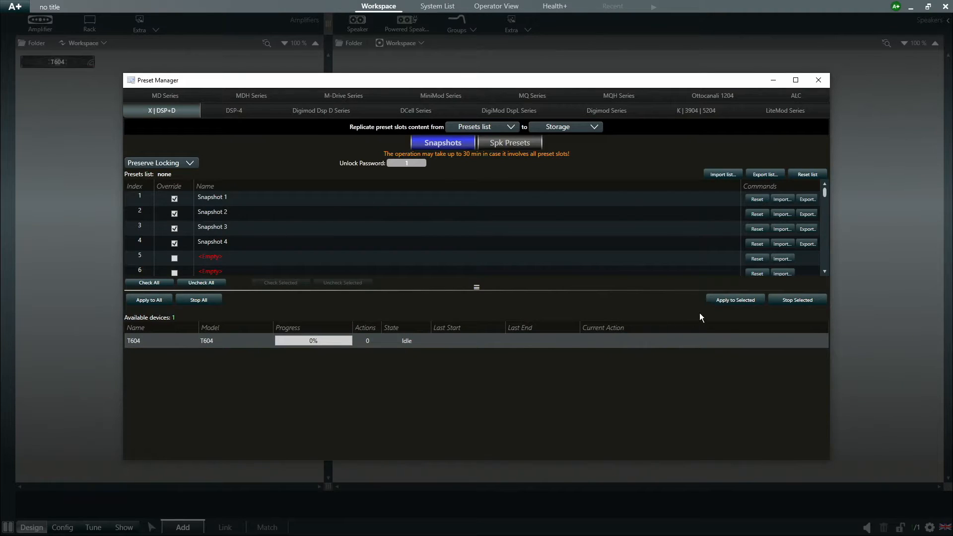
{"action": "left_click", "coordinate": [722, 302]}
{"action": "left_click", "coordinate": [158, 299]}
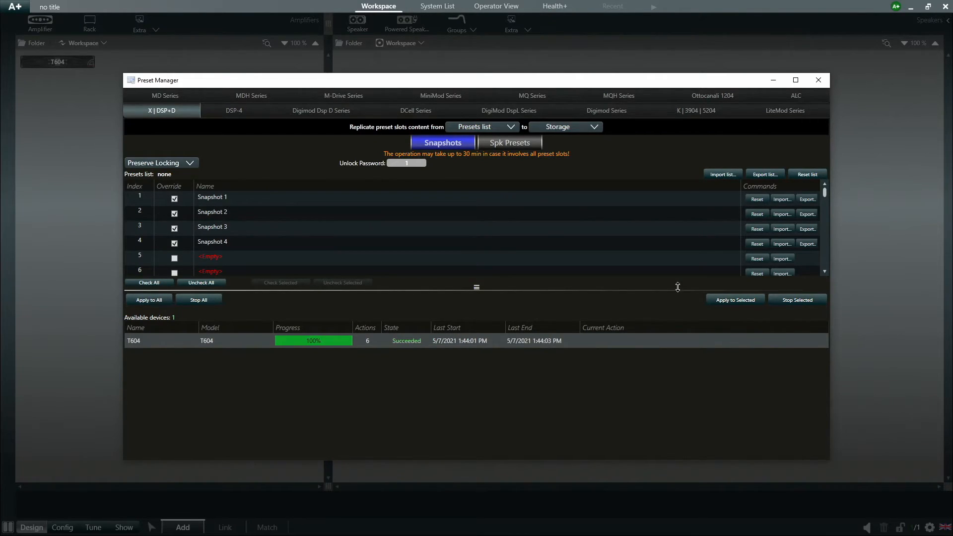
Step: Export the presets list to the New folder directory as a preset list file named "Snapshot List"
{"action": "left_click", "coordinate": [754, 176]}
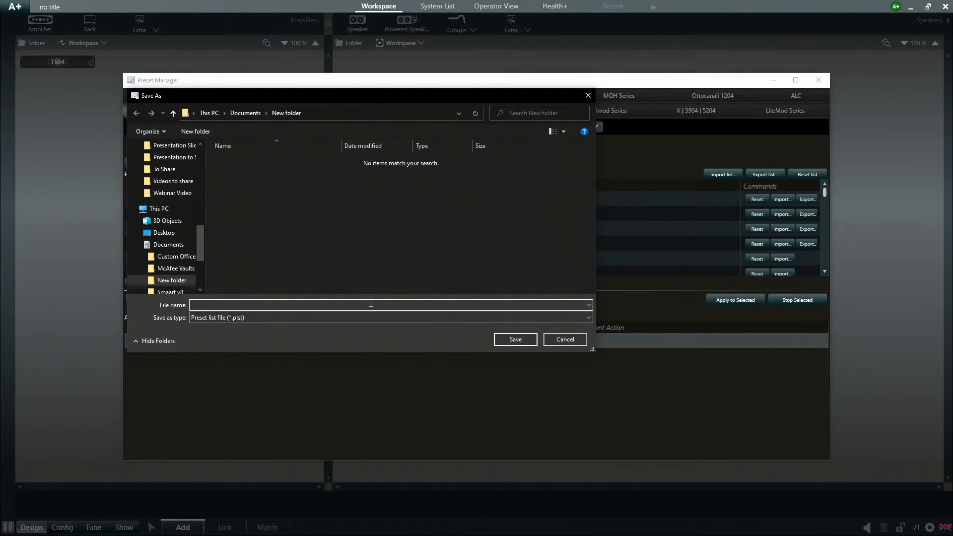
{"action": "type", "text": "Snap"}
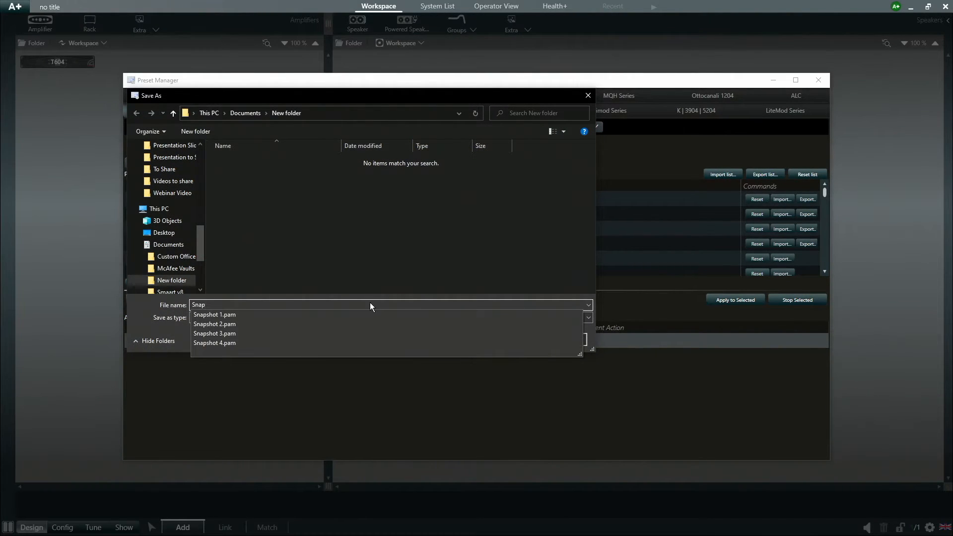
{"action": "type", "text": "shot List"}
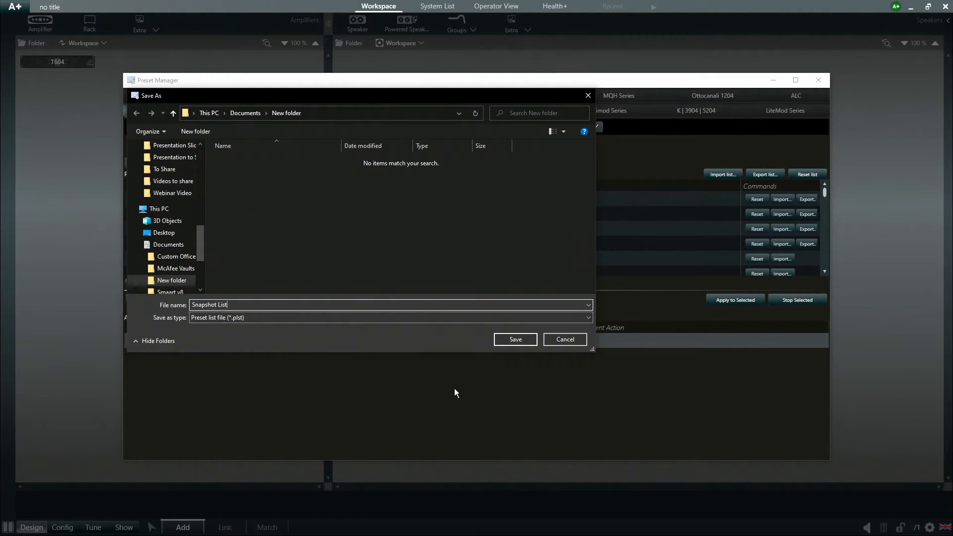
{"action": "left_click", "coordinate": [511, 339]}
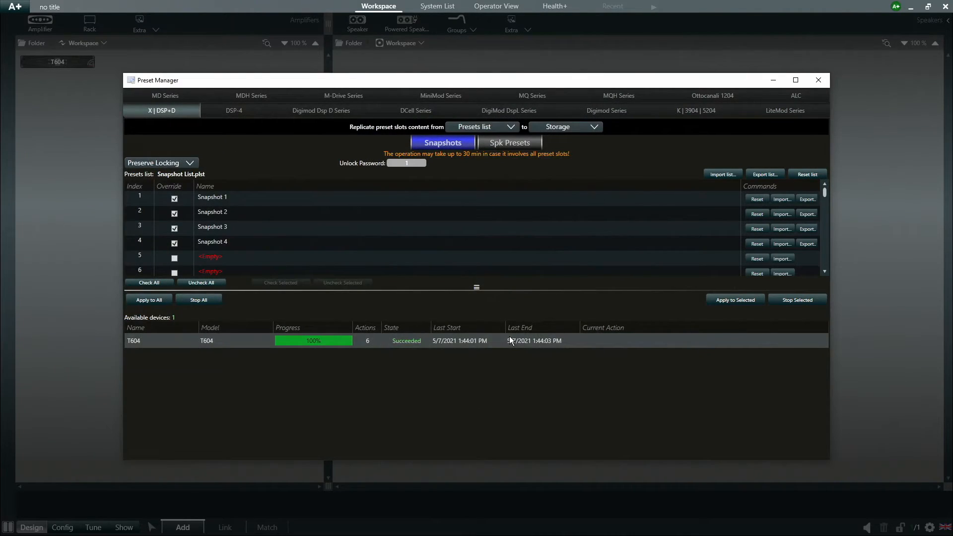
Step: Reset the presets list and reload it by importing Snapshot List.plst
{"action": "left_click", "coordinate": [807, 175]}
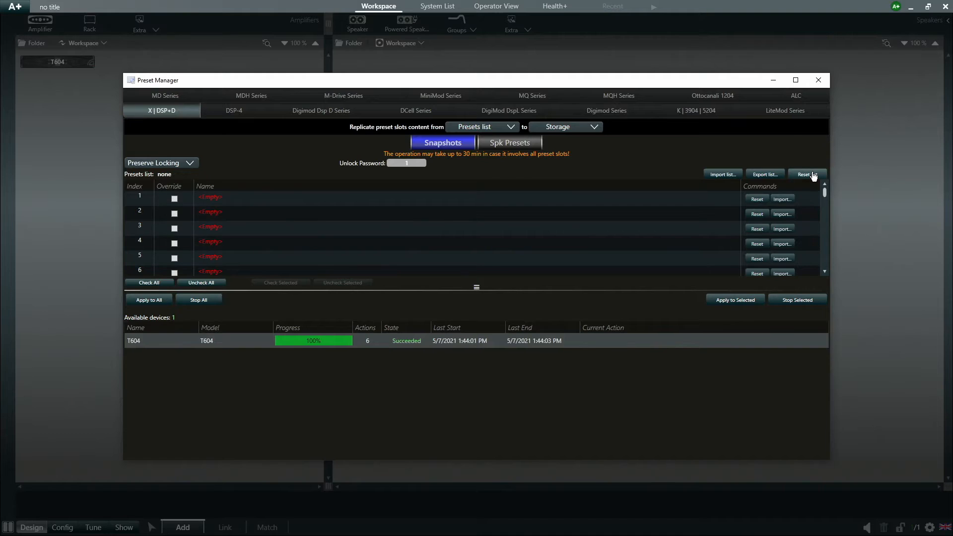
{"action": "left_click", "coordinate": [720, 174]}
{"action": "left_click", "coordinate": [266, 162]}
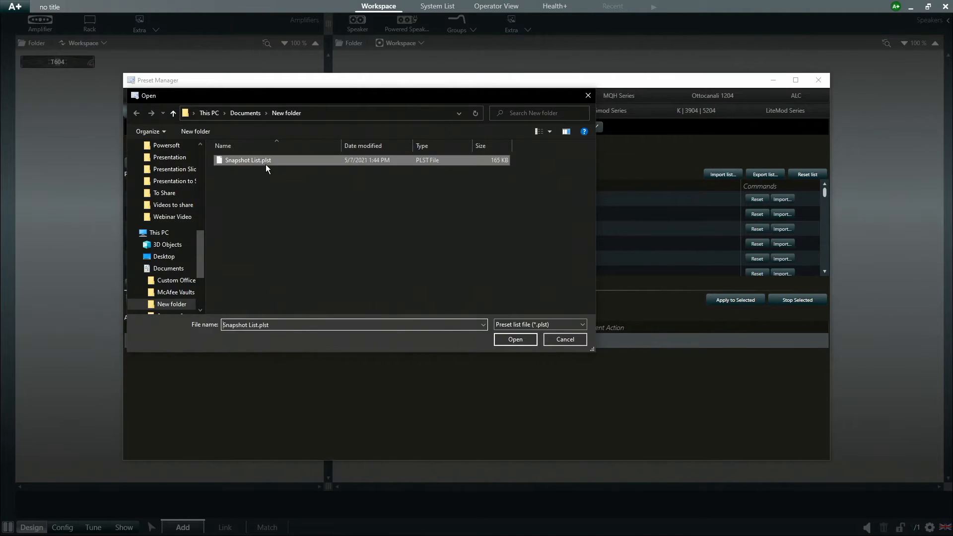
{"action": "left_click", "coordinate": [501, 343]}
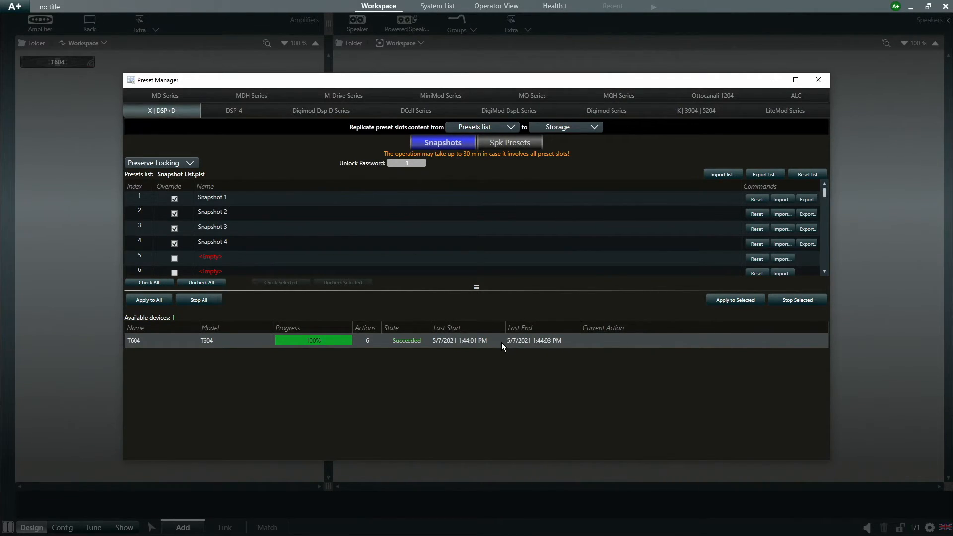
Step: Filter the speaker presets by brand Powersoft, mark Ceiling, Column, Double Sub and Line Array for upload, and apply them to all devices
{"action": "left_click", "coordinate": [497, 144]}
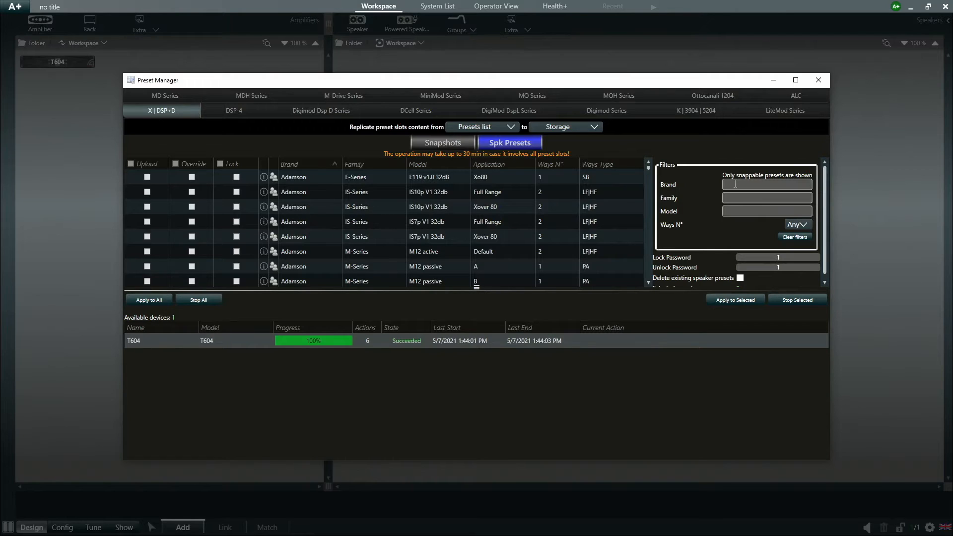
{"action": "left_click", "coordinate": [735, 184]}
{"action": "type", "text": "Powersoft"}
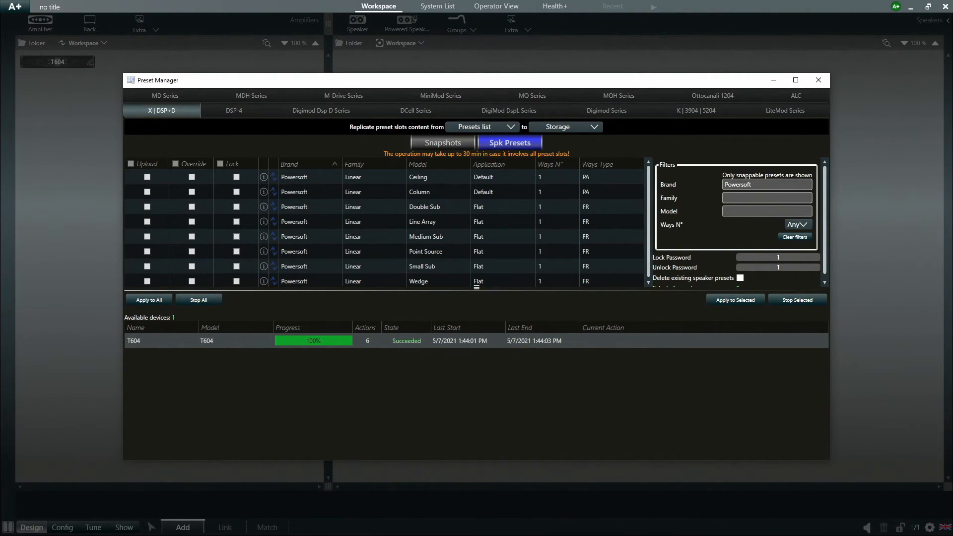
{"action": "left_click", "coordinate": [148, 177]}
{"action": "left_click", "coordinate": [149, 300]}
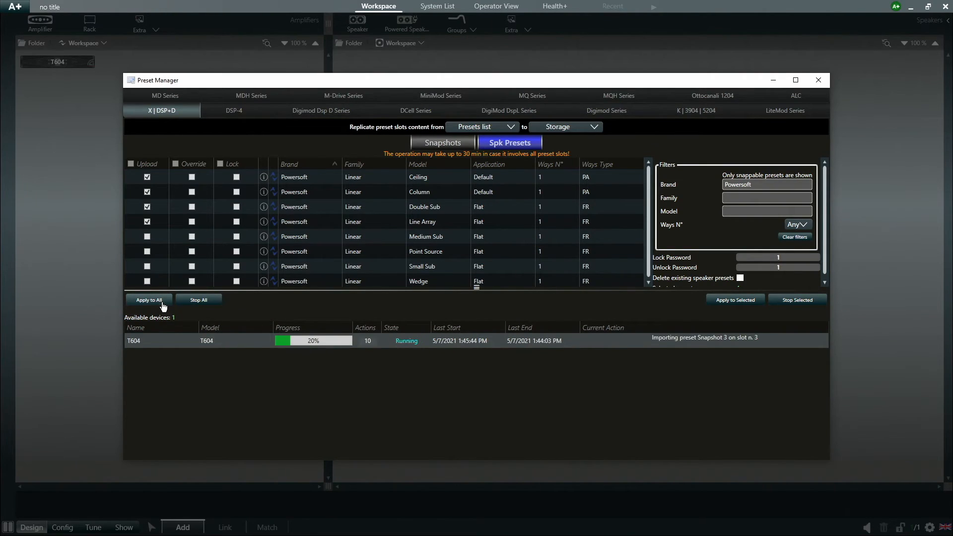